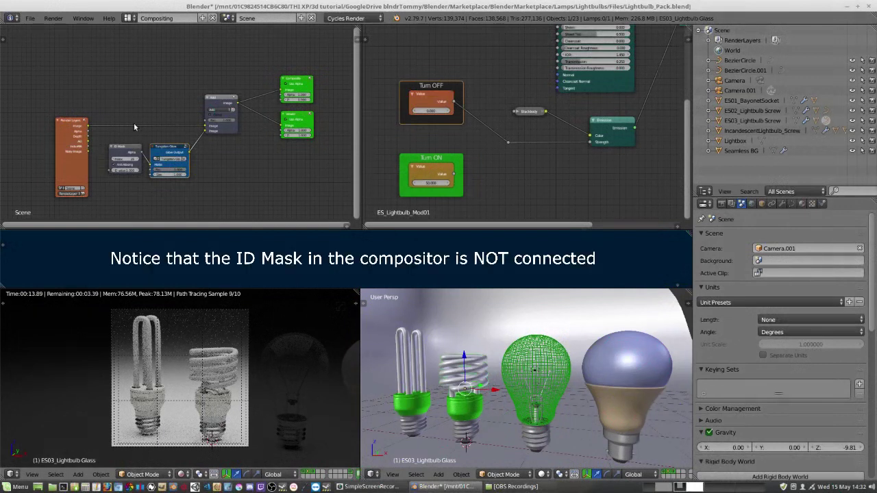
Frame the compositor nodes and select the IncandescentLightbulb_Screw base to show its Lightbulb Copper material.
{"action": "scroll", "coordinate": [123, 178], "scroll_direction": "up", "scroll_amount": 2}
{"action": "middle_click_drag", "start_coordinate": [114, 166], "coordinate": [200, 98]}
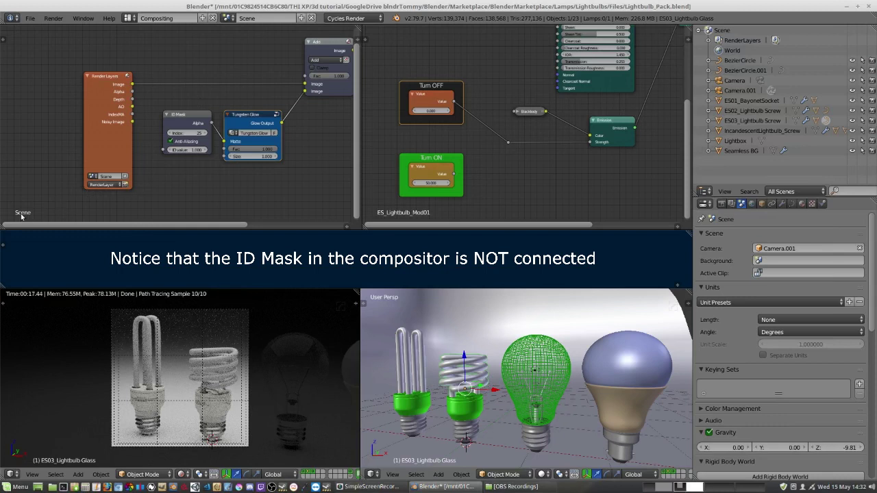
{"action": "left_click_drag", "start_coordinate": [344, 227], "coordinate": [344, 218]}
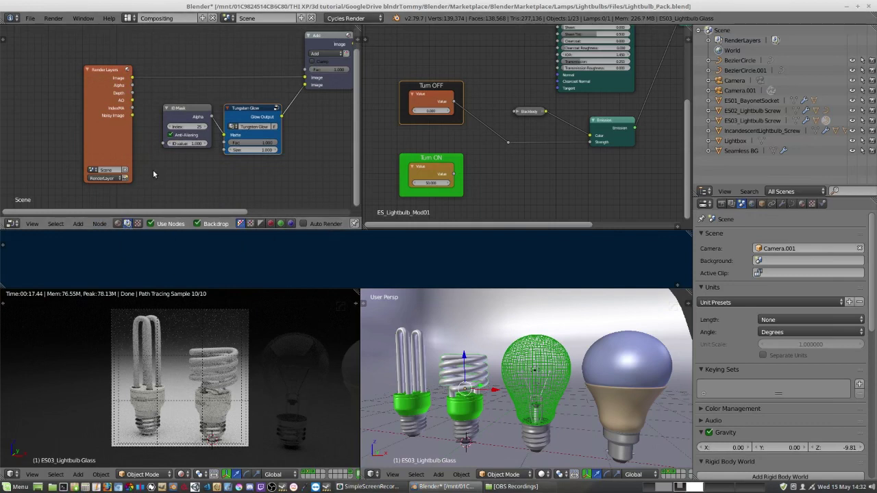
{"action": "middle_click_drag", "start_coordinate": [156, 182], "coordinate": [98, 191]}
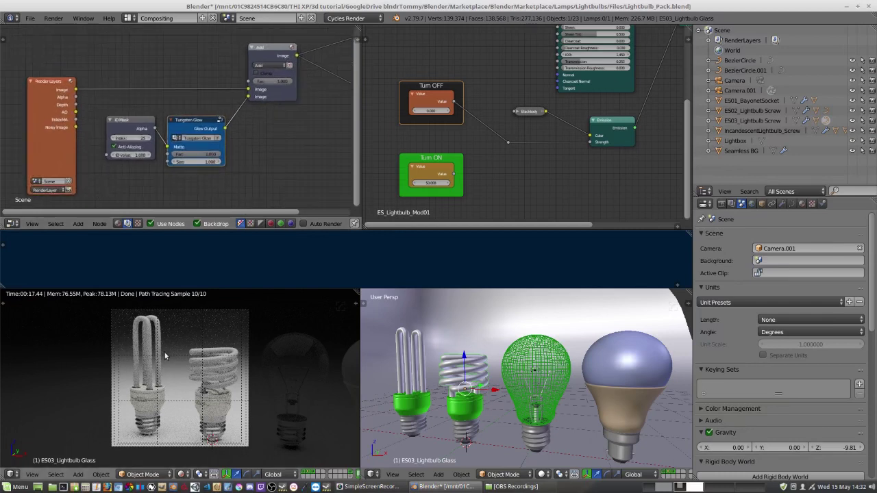
{"action": "right_click", "coordinate": [541, 437]}
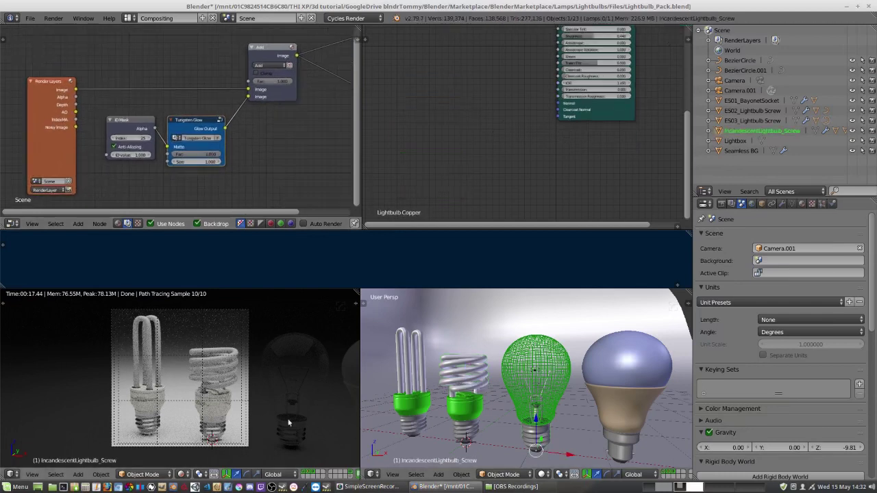
Enable Lock Camera to View and reframe the render preview around the clear incandescent bulb.
{"action": "middle_click_drag", "start_coordinate": [276, 426], "coordinate": [259, 426], "text": "shift"}
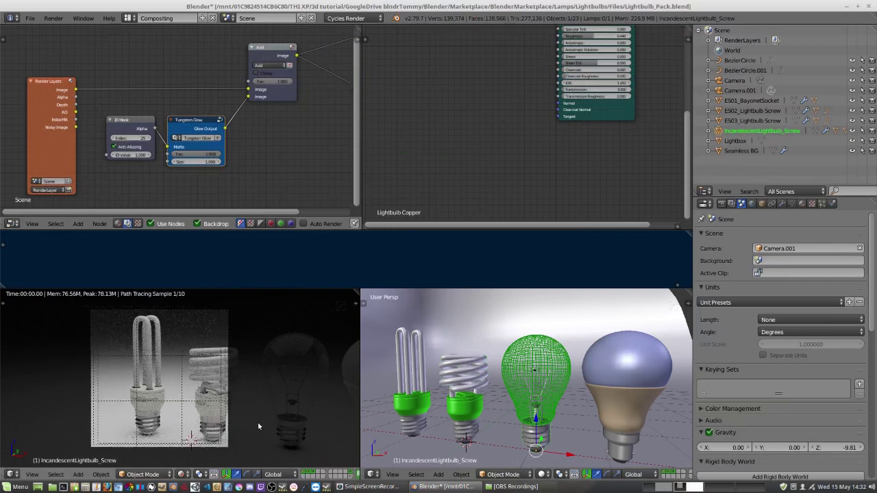
{"action": "scroll", "coordinate": [259, 421], "scroll_direction": "up", "scroll_amount": 2}
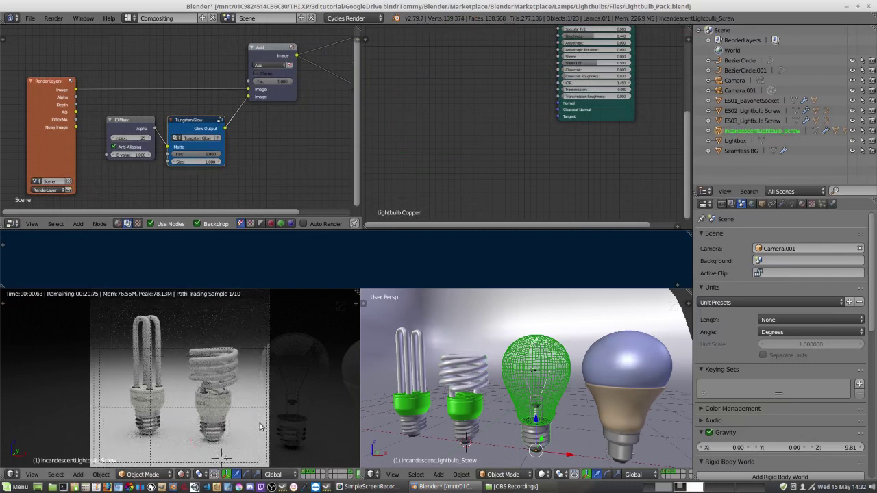
{"action": "key", "text": "n"}
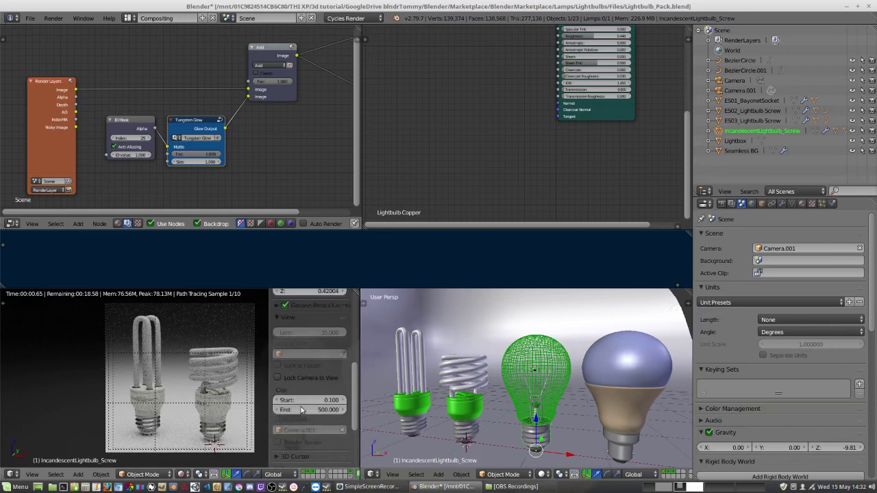
{"action": "left_click", "coordinate": [278, 378]}
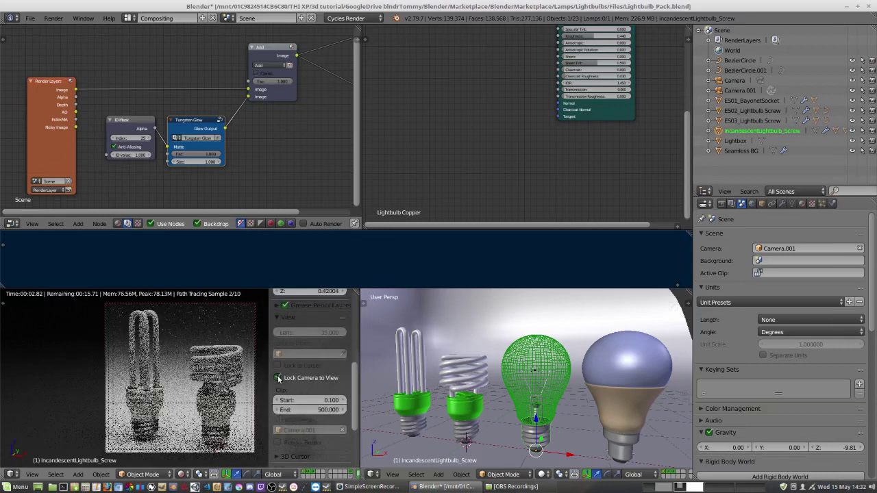
{"action": "key", "text": "n"}
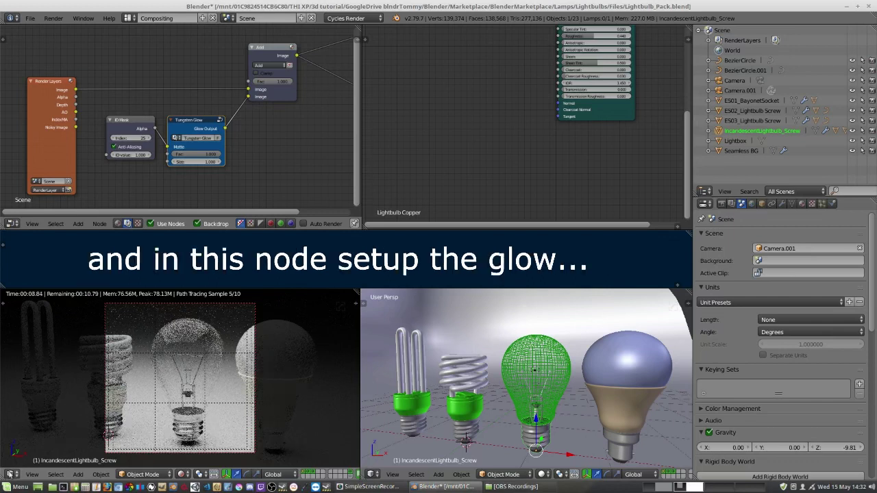
Turn the lower-left preview into an image viewer showing Lightbulb03.png, zoomed out.
{"action": "left_click", "coordinate": [11, 473]}
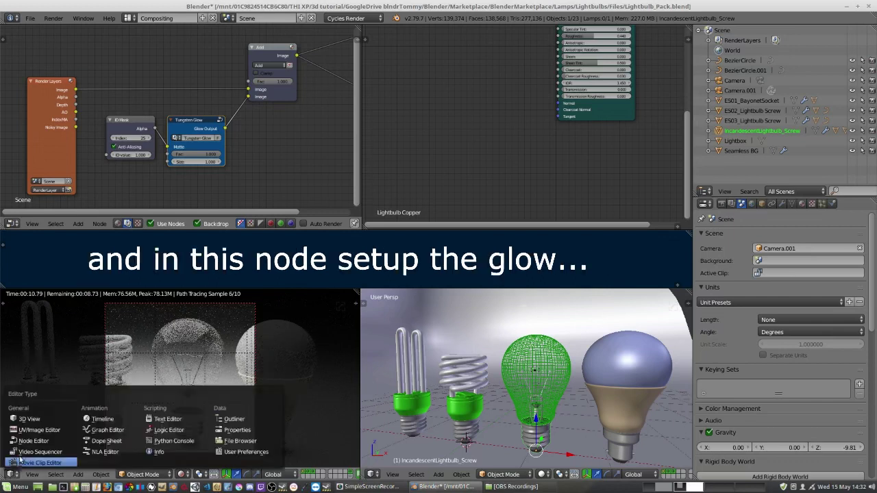
{"action": "left_click", "coordinate": [27, 430]}
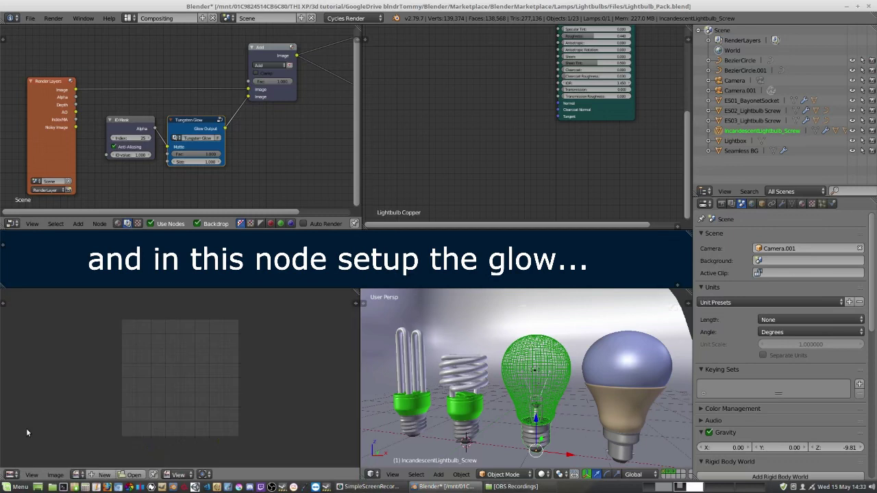
{"action": "left_click", "coordinate": [78, 474]}
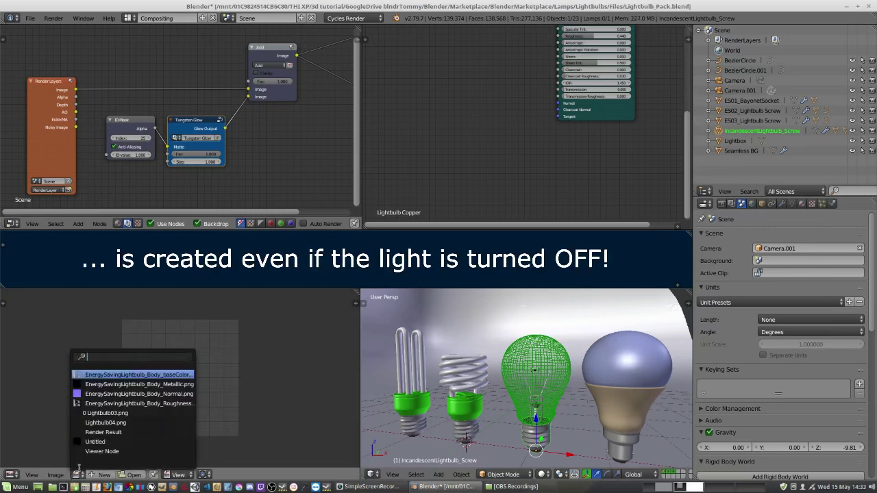
{"action": "left_click", "coordinate": [106, 414]}
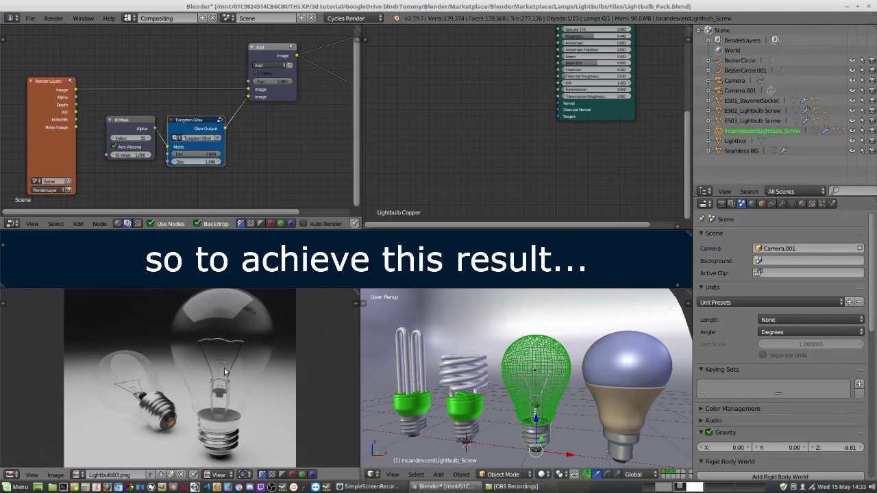
{"action": "scroll", "coordinate": [224, 369], "scroll_direction": "down", "scroll_amount": 1}
{"action": "scroll", "coordinate": [225, 369], "scroll_direction": "down", "scroll_amount": 1}
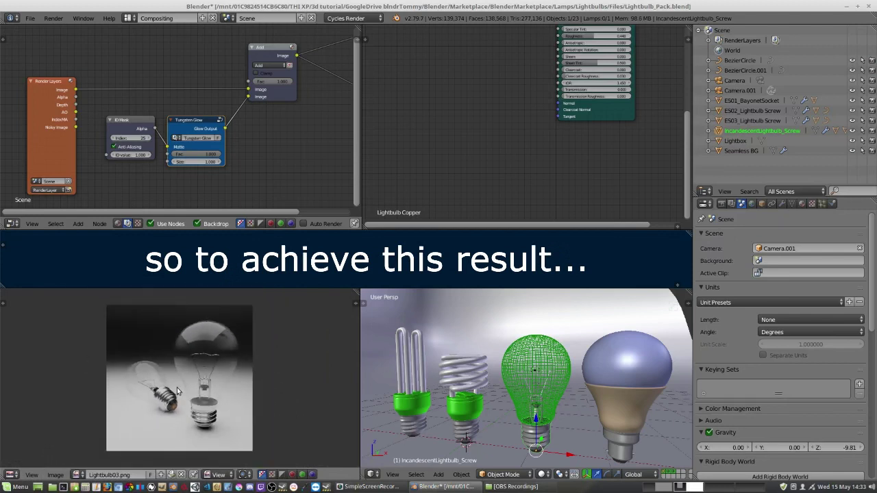
{"action": "left_click", "coordinate": [8, 474]}
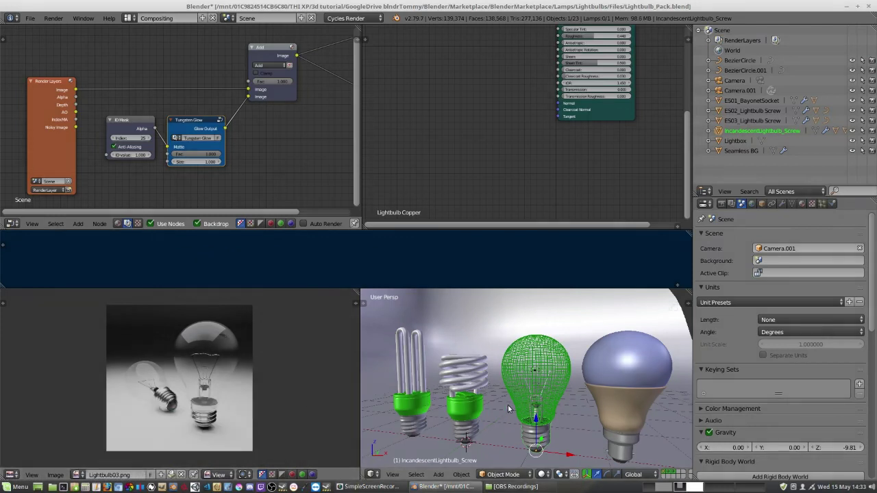
Hide the glass bulb to expose the filament and zoom in on it.
{"action": "right_click", "coordinate": [535, 350]}
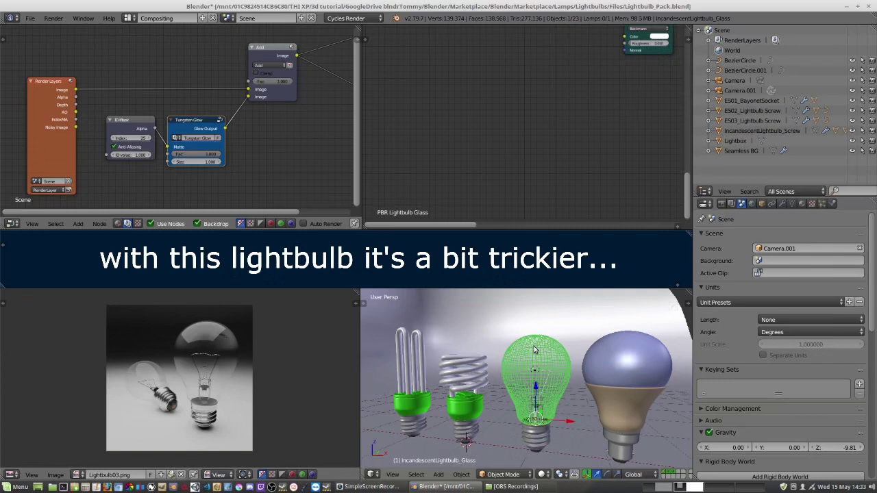
{"action": "key", "text": "h"}
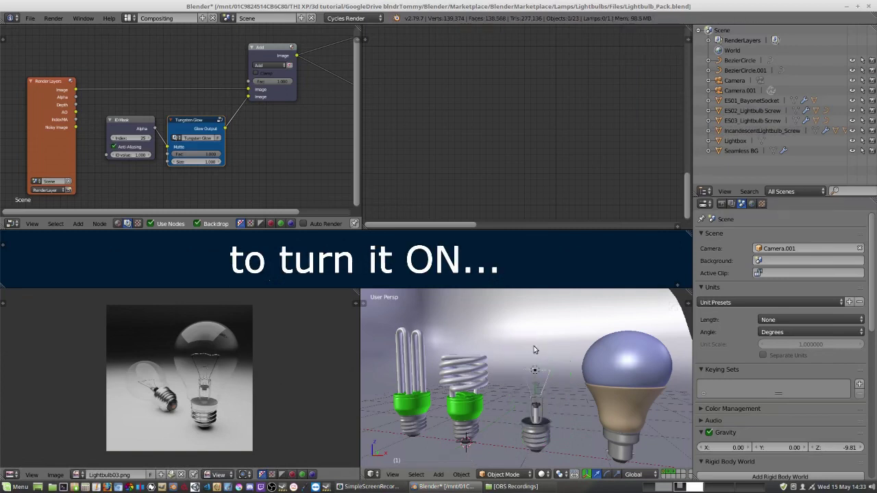
{"action": "scroll", "coordinate": [543, 408], "scroll_direction": "up", "scroll_amount": 2}
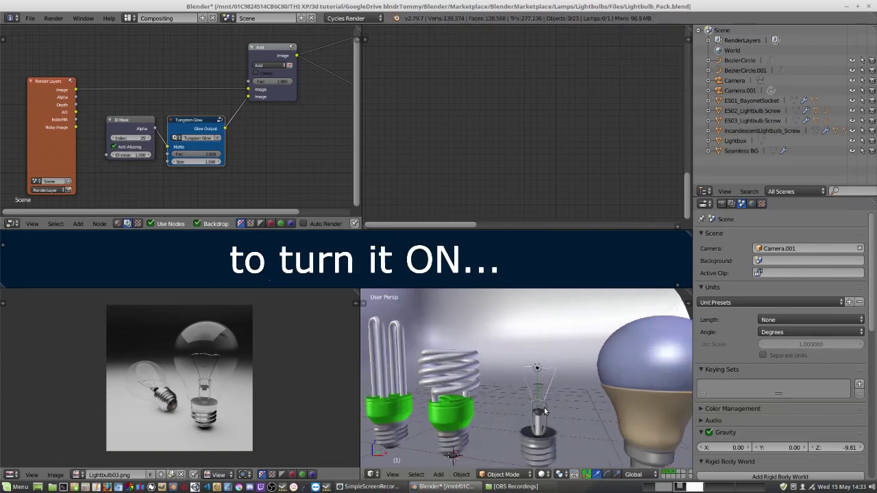
{"action": "scroll", "coordinate": [544, 407], "scroll_direction": "up", "scroll_amount": 2}
{"action": "scroll", "coordinate": [544, 408], "scroll_direction": "up", "scroll_amount": 2}
{"action": "scroll", "coordinate": [544, 407], "scroll_direction": "up", "scroll_amount": 2}
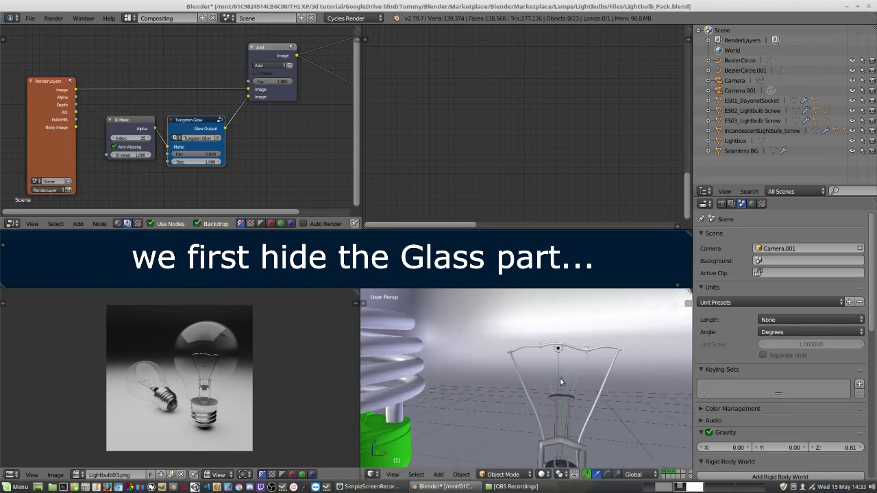
Link the Point lamp's Switch ON value (25) into its Emission strength.
{"action": "right_click", "coordinate": [558, 352]}
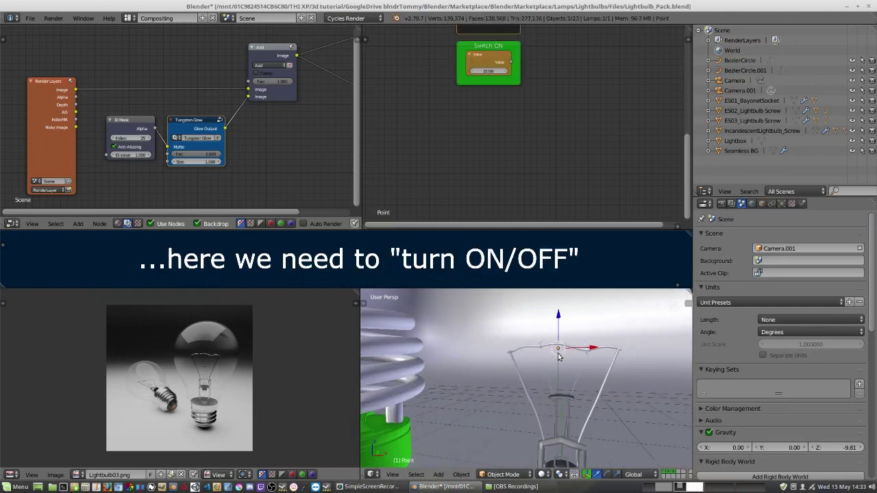
{"action": "mouse_move", "coordinate": [600, 57]}
{"action": "middle_mouse_down"}
{"action": "mouse_move", "coordinate": [567, 138]}
{"action": "mouse_move", "coordinate": [526, 195]}
{"action": "middle_mouse_up"}
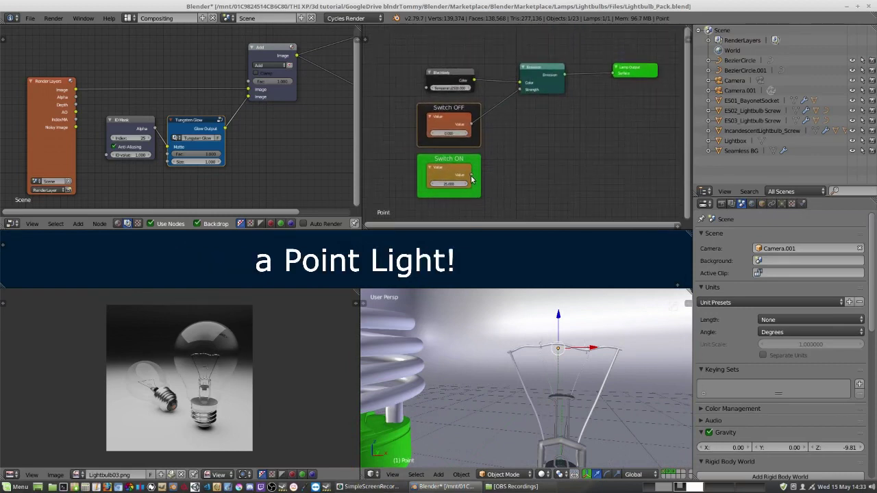
{"action": "left_click_drag", "start_coordinate": [471, 176], "coordinate": [518, 90]}
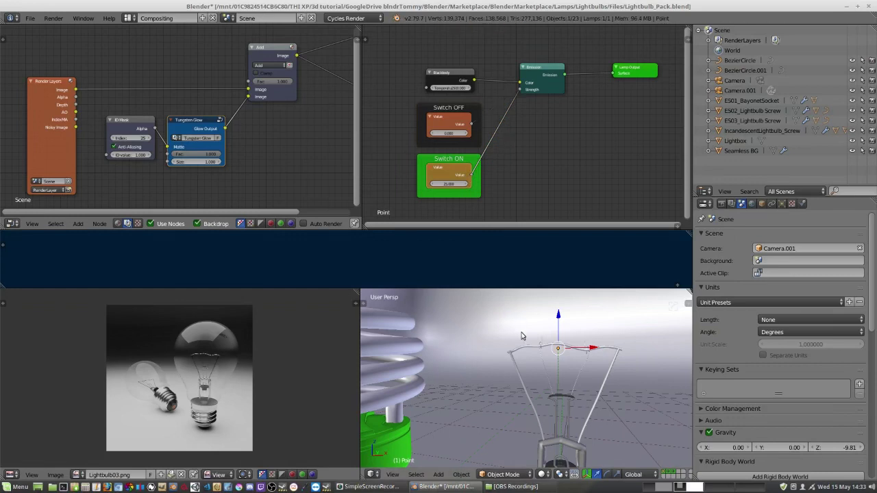
Drive the filament material's ColorRamp factor from the Turn ON value instead of Turn OFF.
{"action": "right_click", "coordinate": [520, 351]}
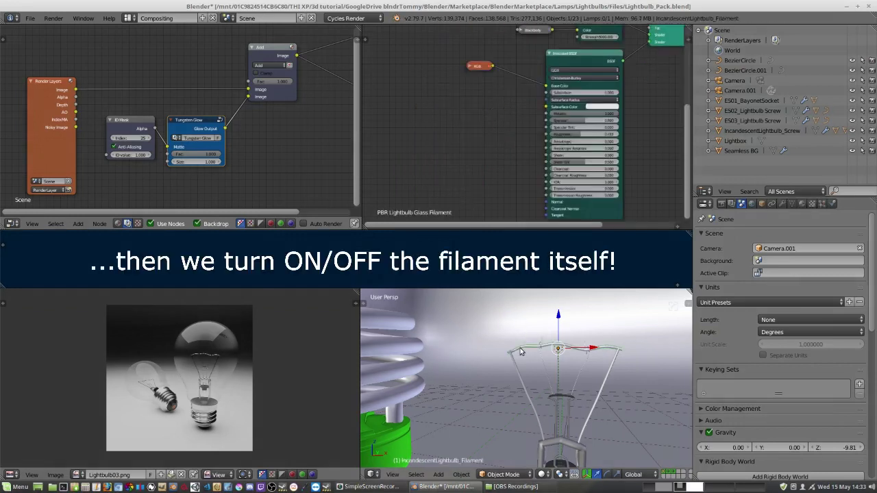
{"action": "middle_click_drag", "start_coordinate": [506, 83], "coordinate": [496, 200]}
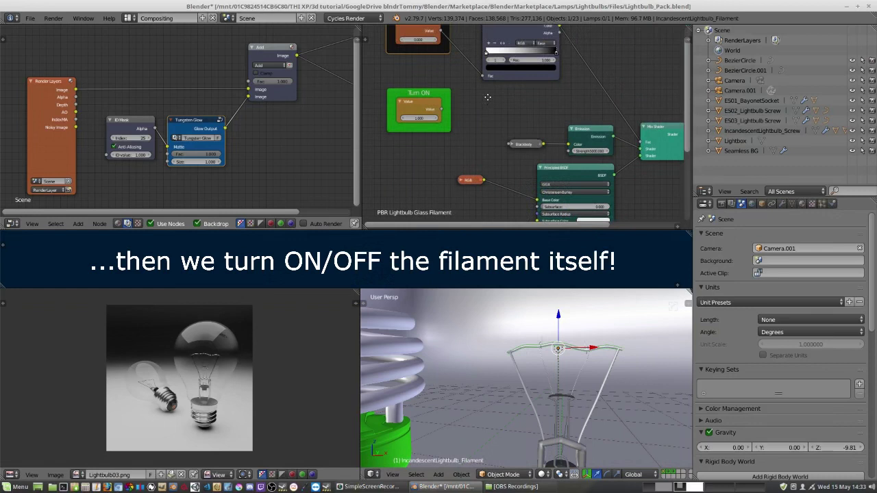
{"action": "middle_click_drag", "start_coordinate": [487, 96], "coordinate": [502, 174]}
{"action": "right_click", "coordinate": [457, 185]}
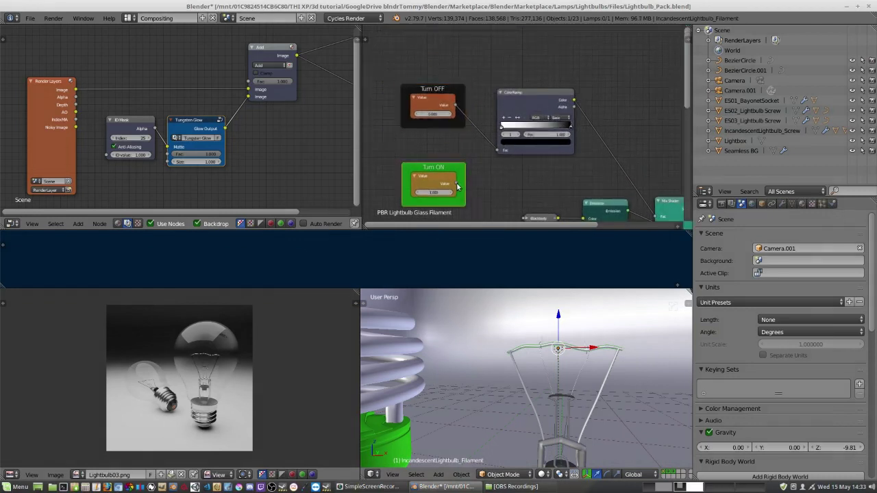
{"action": "left_click_drag", "start_coordinate": [496, 150], "coordinate": [455, 183]}
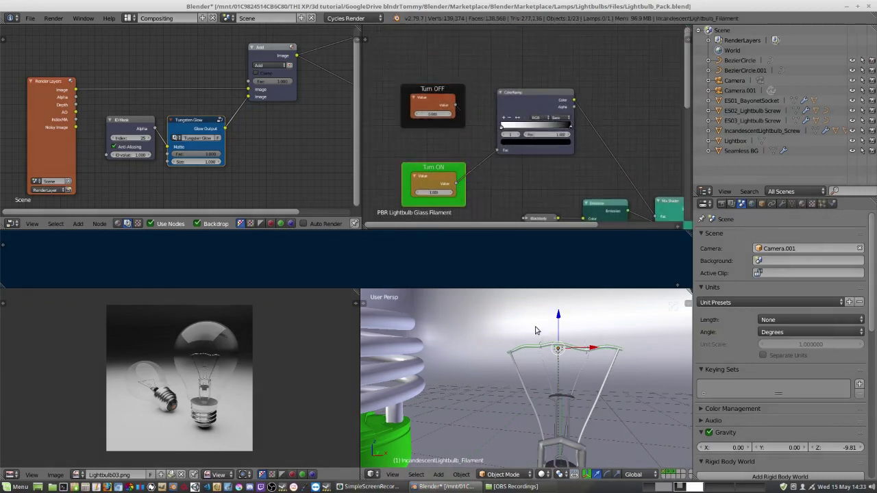
Link the Render Layers IndexMA output into the ID Mask node's ID value input.
{"action": "right_click", "coordinate": [535, 331]}
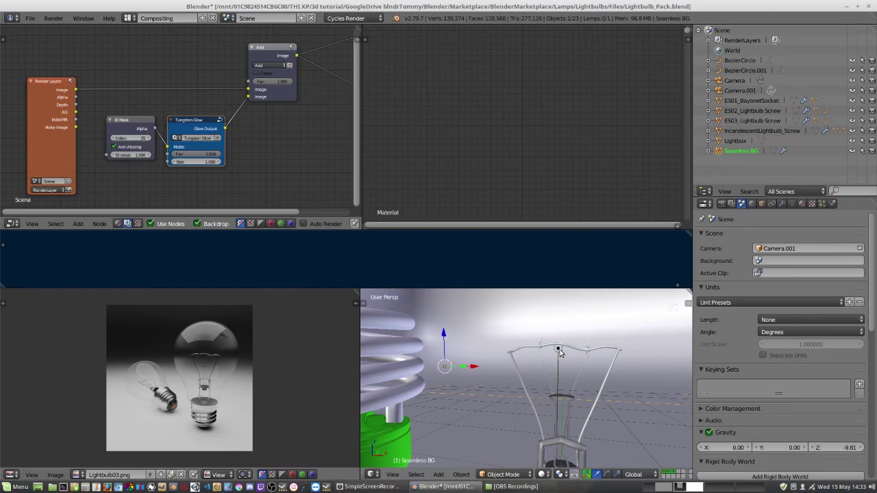
{"action": "right_click", "coordinate": [559, 351]}
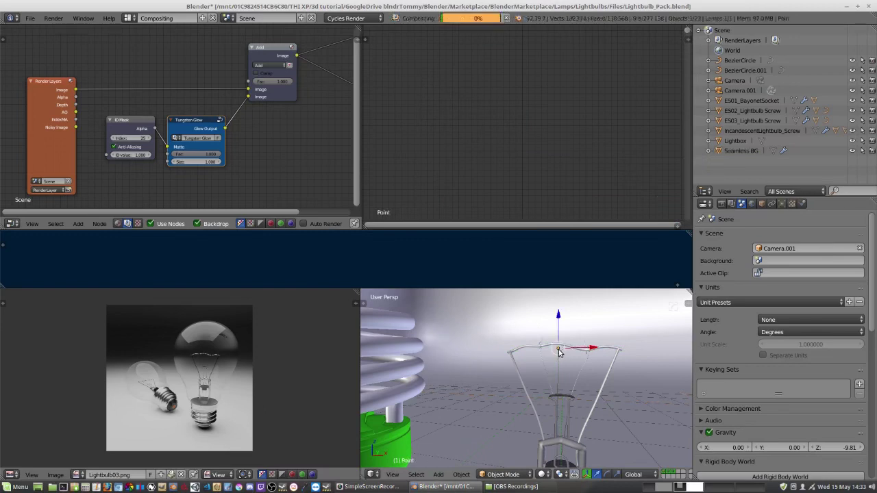
{"action": "right_click", "coordinate": [529, 350]}
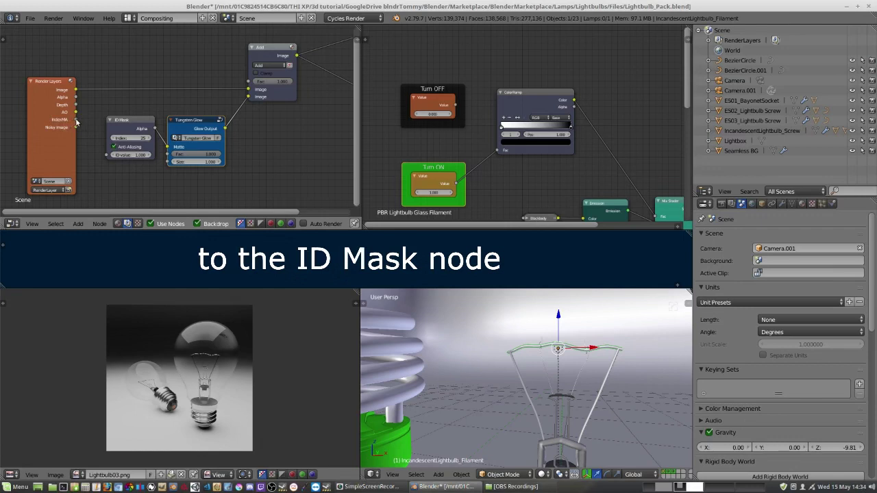
{"action": "left_click_drag", "start_coordinate": [75, 120], "coordinate": [106, 156]}
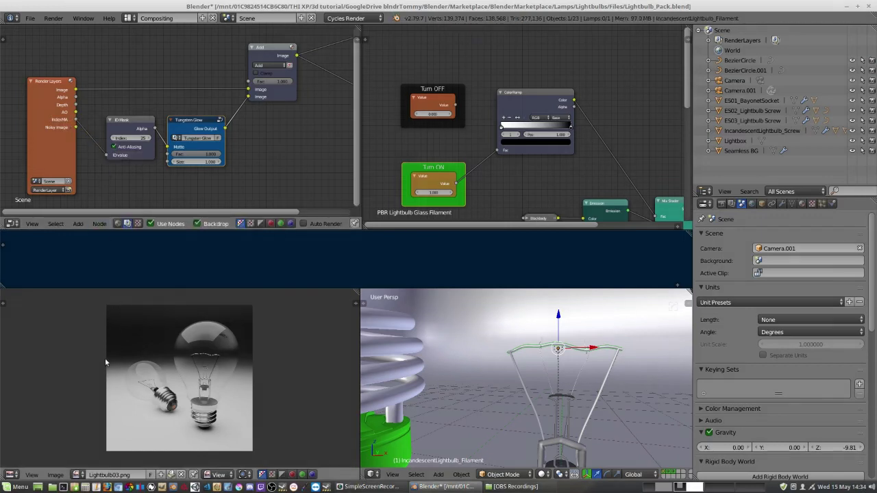
Show the glowing Lightbulb04.png render and open the Tungsten Glow group's internal nodes.
{"action": "left_click", "coordinate": [81, 474]}
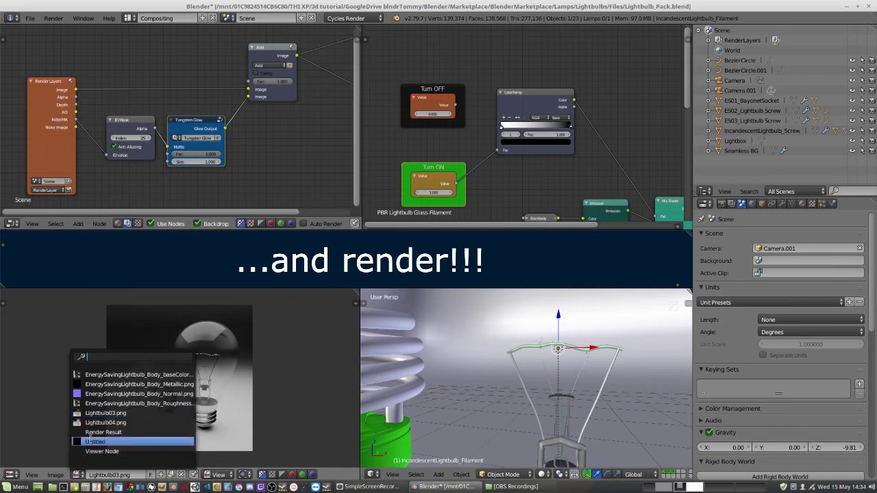
{"action": "left_click", "coordinate": [92, 424]}
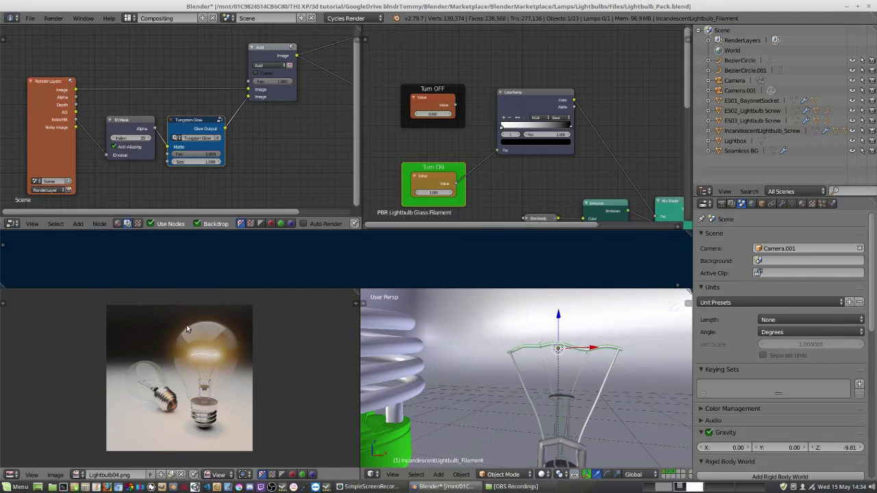
{"action": "left_click", "coordinate": [221, 122]}
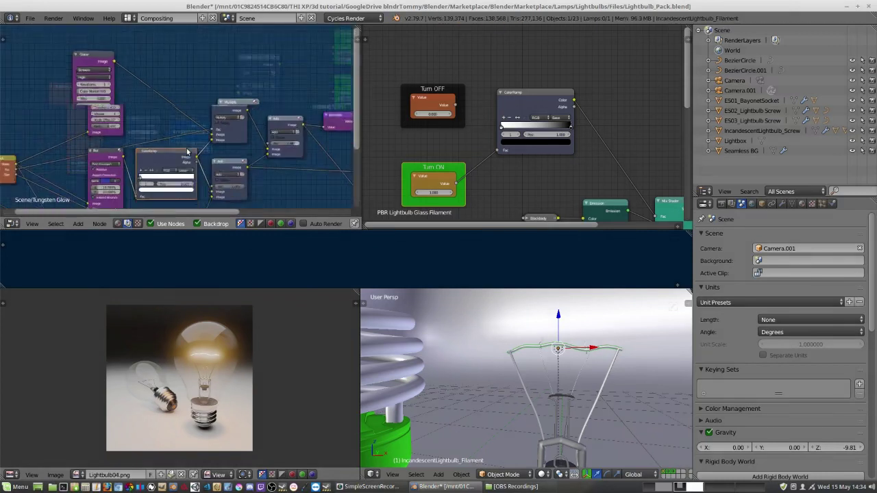
{"action": "middle_click_drag", "start_coordinate": [194, 169], "coordinate": [211, 114]}
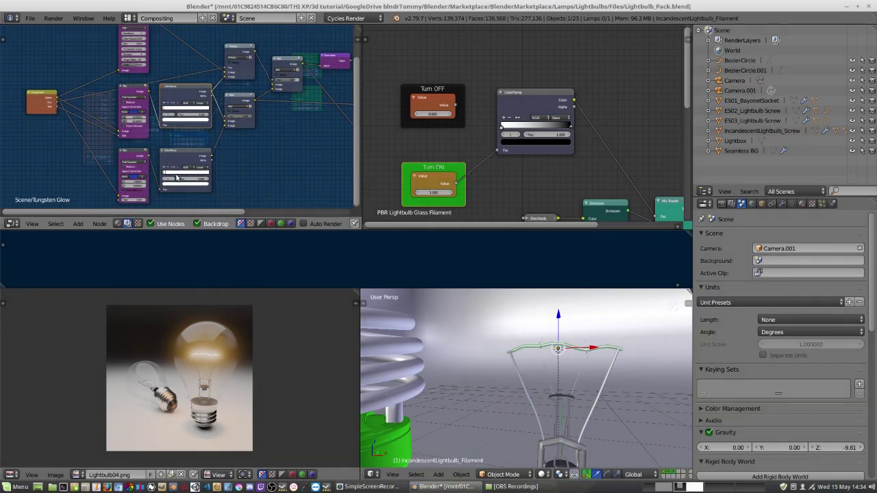
{"action": "key", "text": "Tab"}
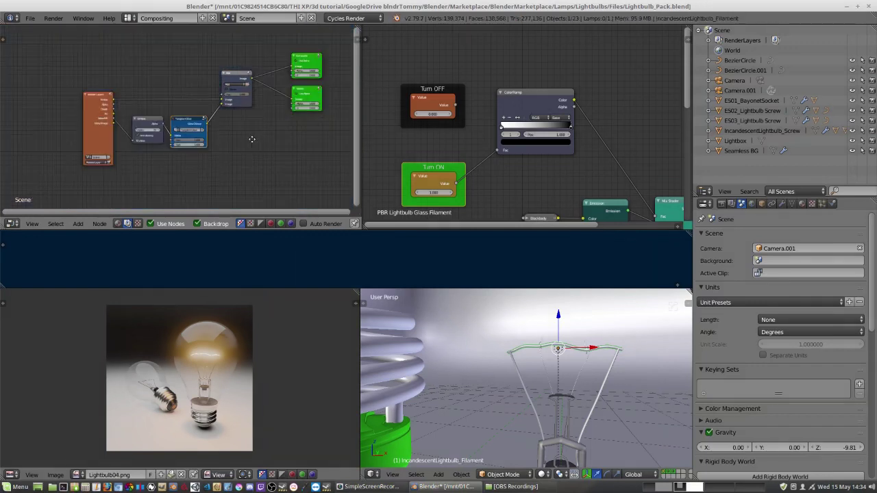
{"action": "middle_click_drag", "start_coordinate": [252, 139], "coordinate": [225, 154]}
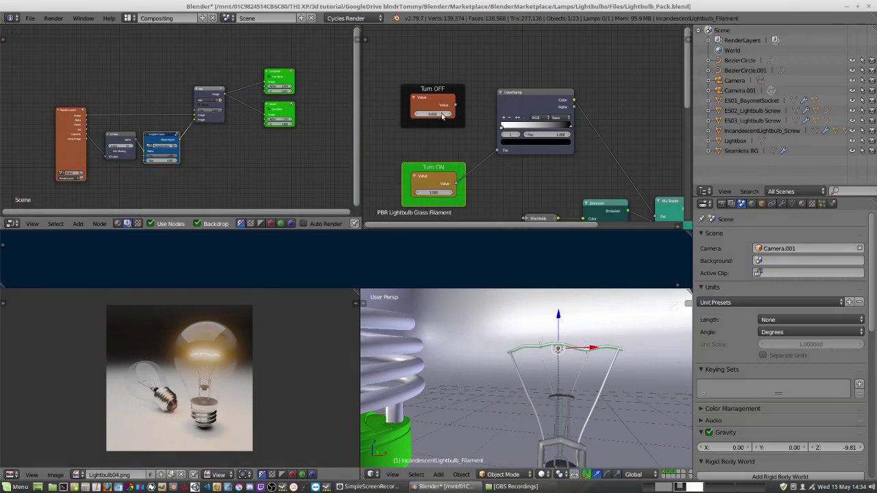
{"action": "right_click", "coordinate": [558, 394]}
Zoom the 3D view out to show all four bulbs.
{"action": "scroll", "coordinate": [556, 392], "scroll_direction": "down", "scroll_amount": 5}
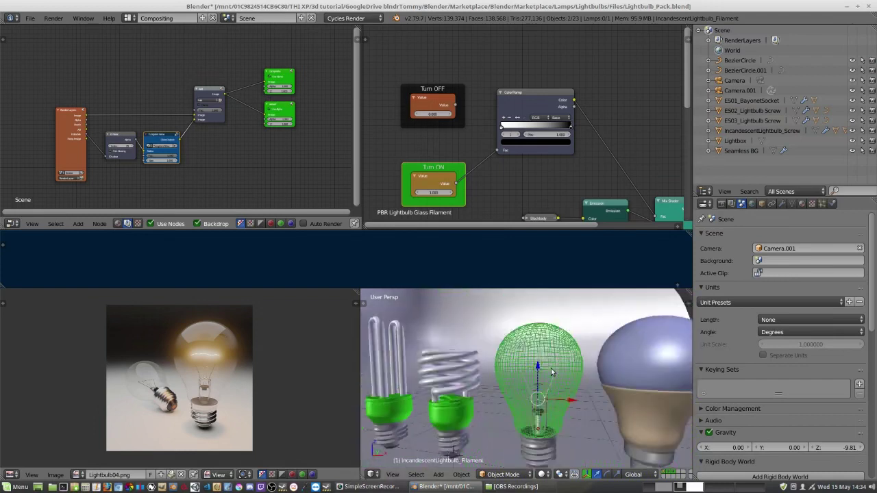